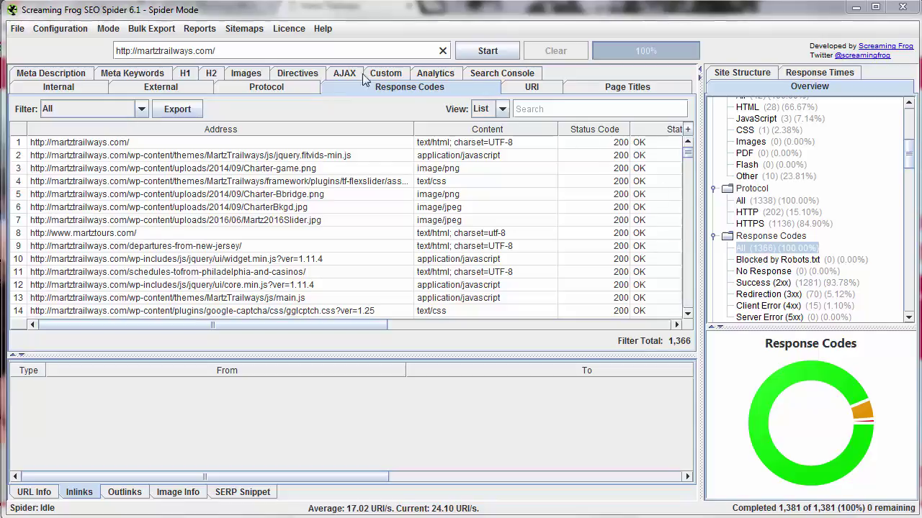
# Under the All filter, inspect inlinks of the top crawled URLs, including the homepage's AHREF inlinks.
pyautogui.click(141, 109)
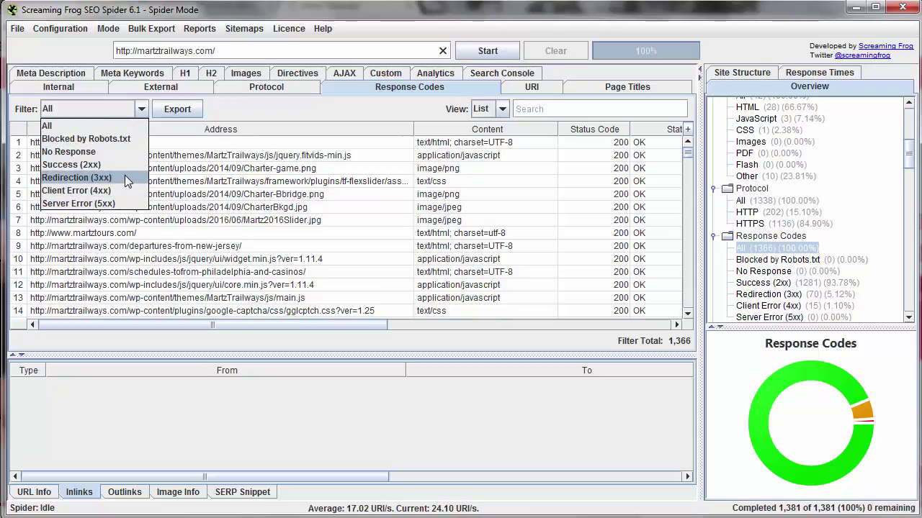
pyautogui.click(264, 108)
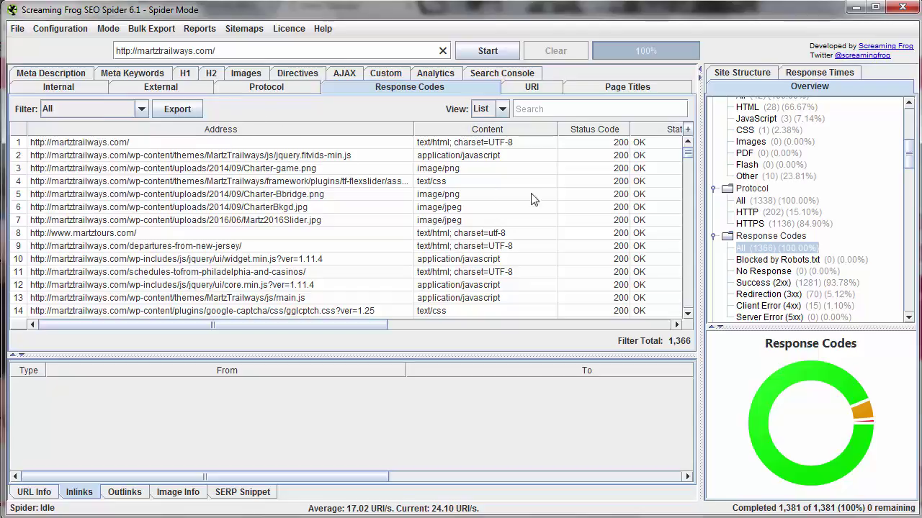
pyautogui.click(608, 144)
pyautogui.press('Down')
pyautogui.press('Down')
pyautogui.press('Down')
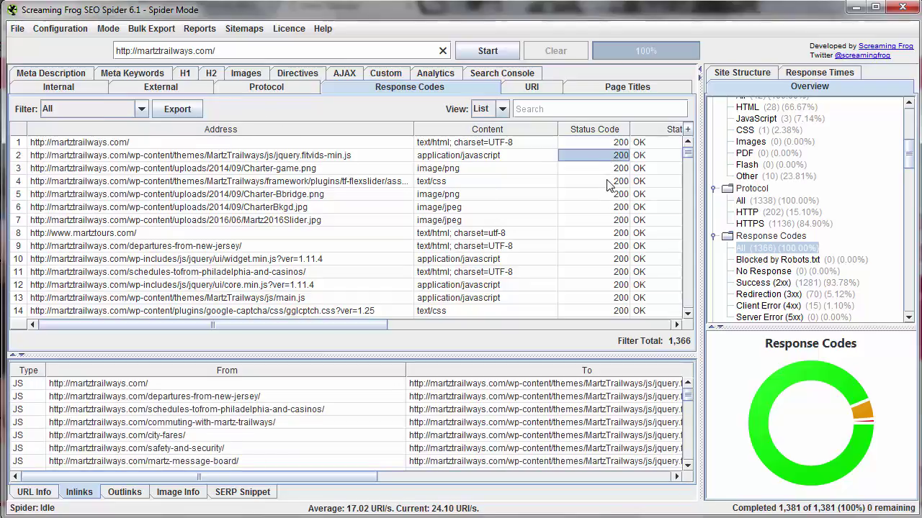
pyautogui.click(605, 144)
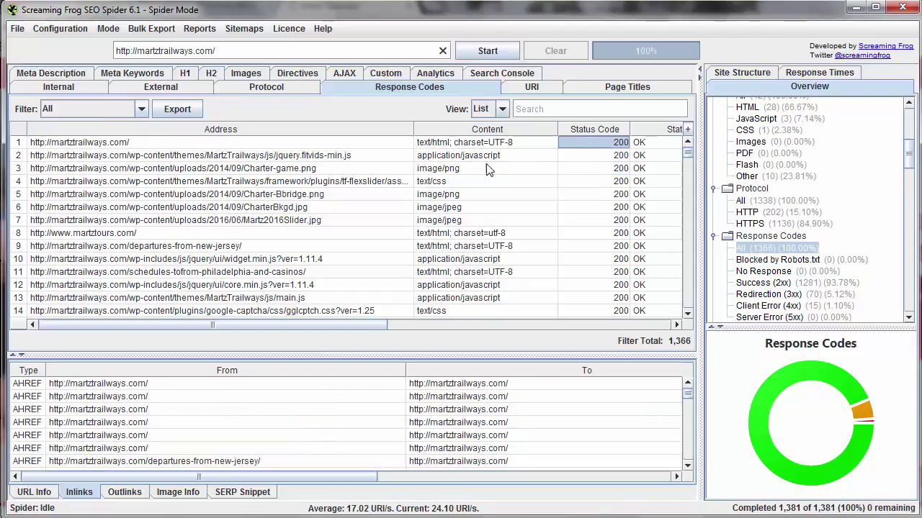
pyautogui.click(87, 106)
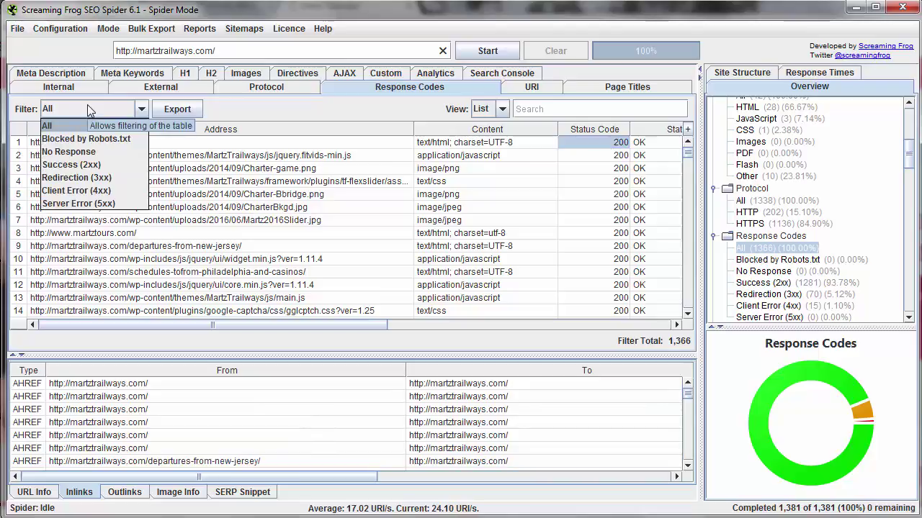
pyautogui.click(95, 178)
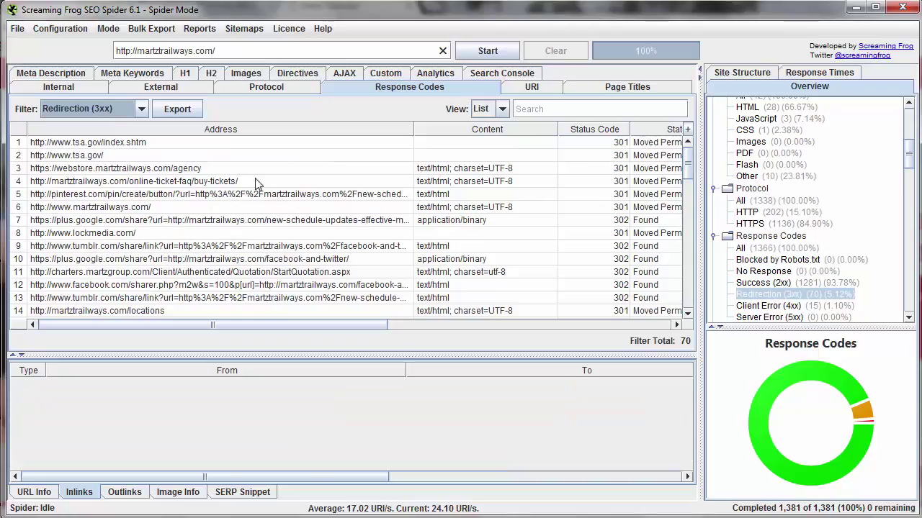
pyautogui.moveTo(688, 167)
pyautogui.mouseDown()
pyautogui.moveTo(693, 267)
pyautogui.moveTo(686, 164)
pyautogui.mouseUp()
# Search the redirect list for the site's own domain, martztrailways.com.
pyautogui.click(547, 108)
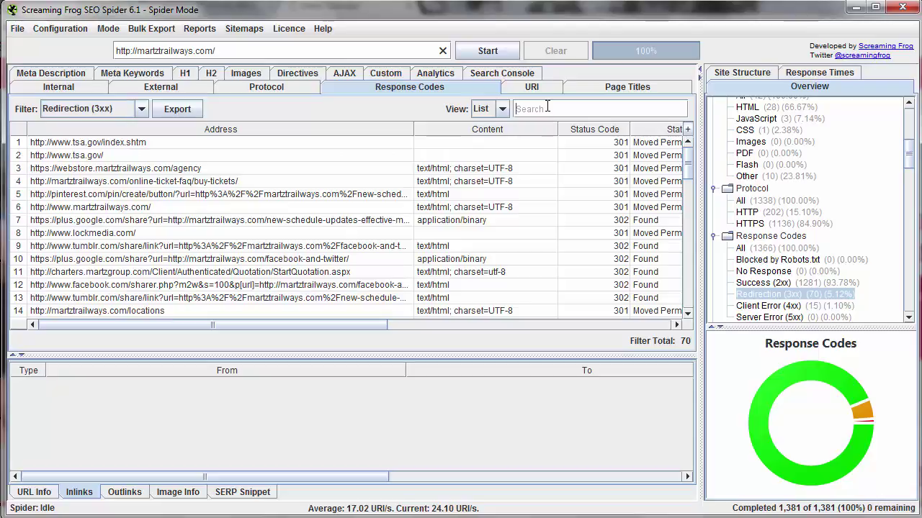
pyautogui.write('http://martztrailways.com/')
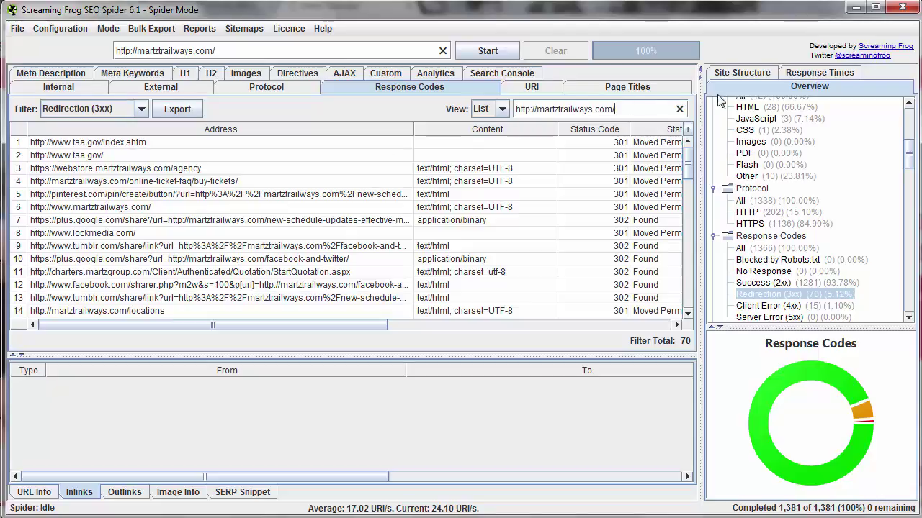
pyautogui.press('Return')
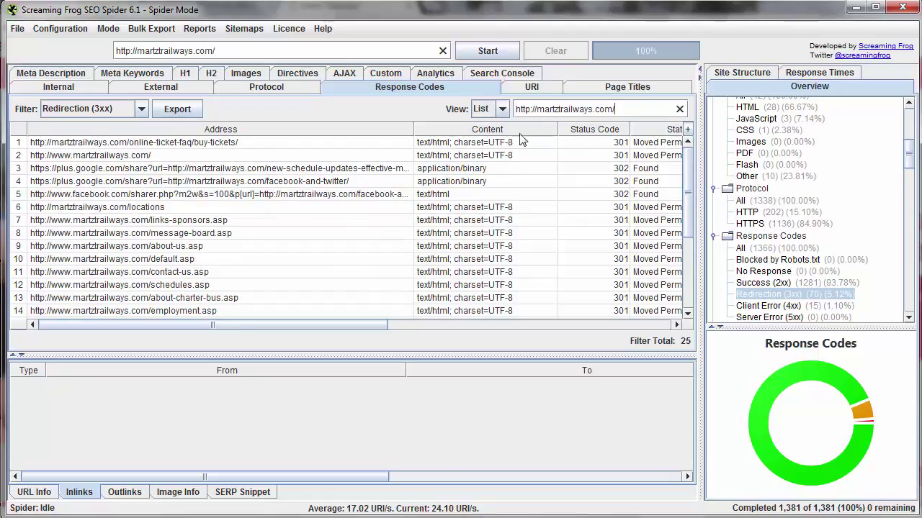
# Narrow the Address column and trace the buy-tickets redirect's inlink in the detail pane.
pyautogui.moveTo(409, 125); pyautogui.dragTo(302, 129)
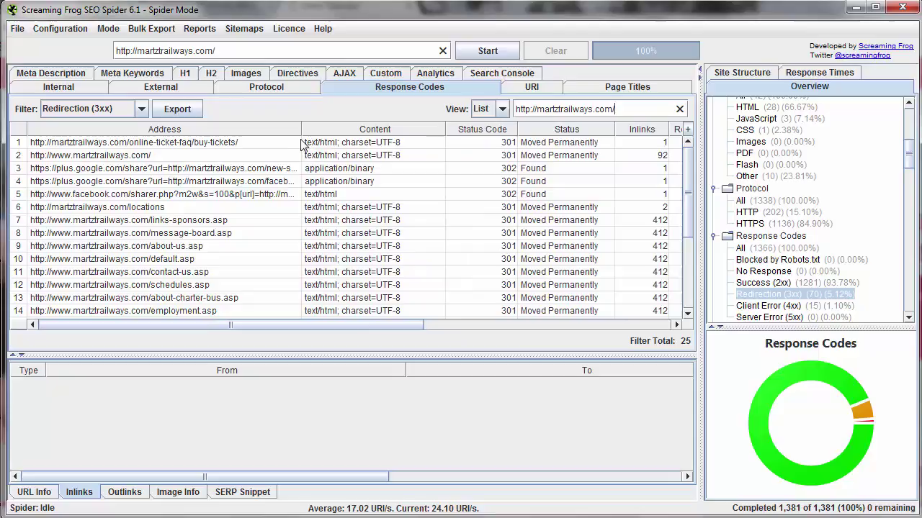
pyautogui.click(237, 144)
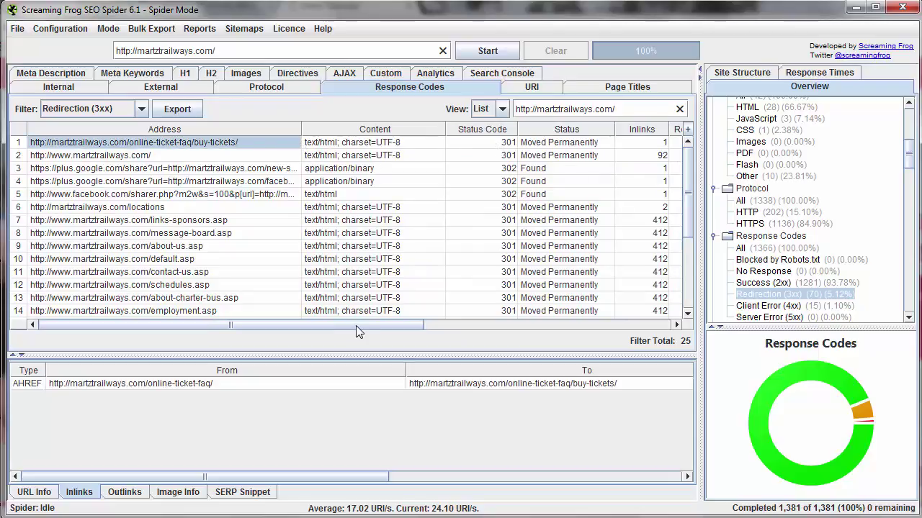
pyautogui.moveTo(355, 325); pyautogui.dragTo(574, 338)
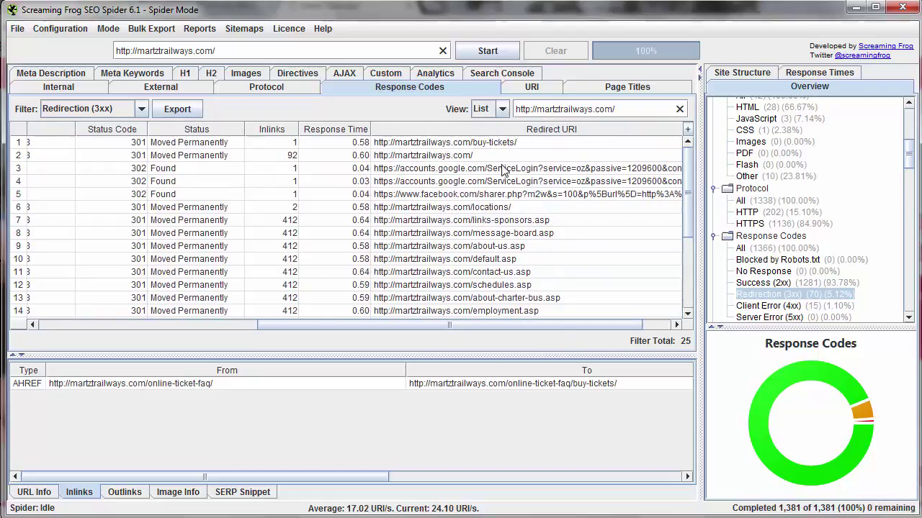
pyautogui.moveTo(516, 326); pyautogui.dragTo(261, 328)
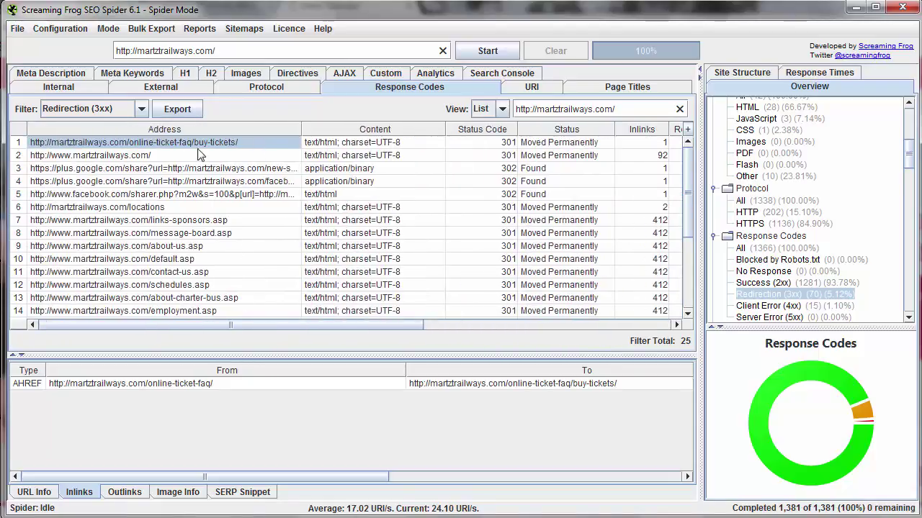
pyautogui.scroll(-1, 199, 213)
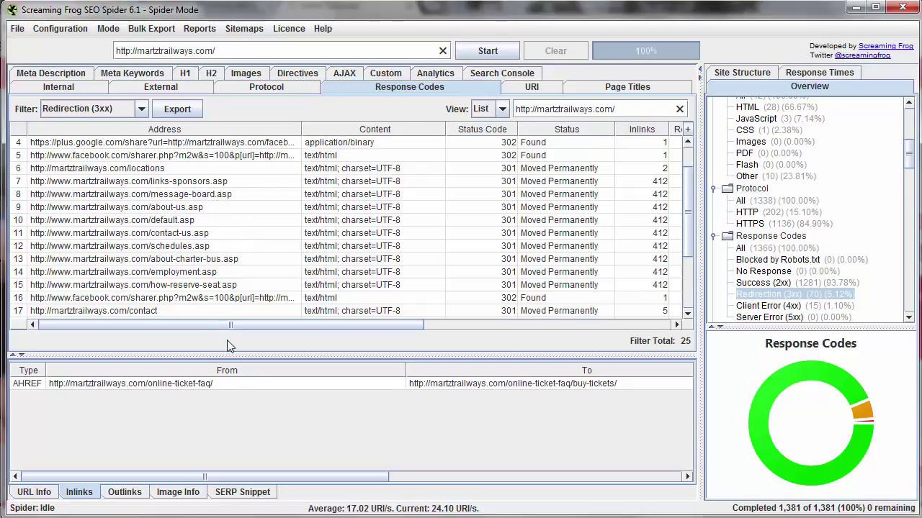
# Show the 412 inlinks to the links-sponsors.asp redirect and copy the first linking page's From URL.
pyautogui.click(222, 183)
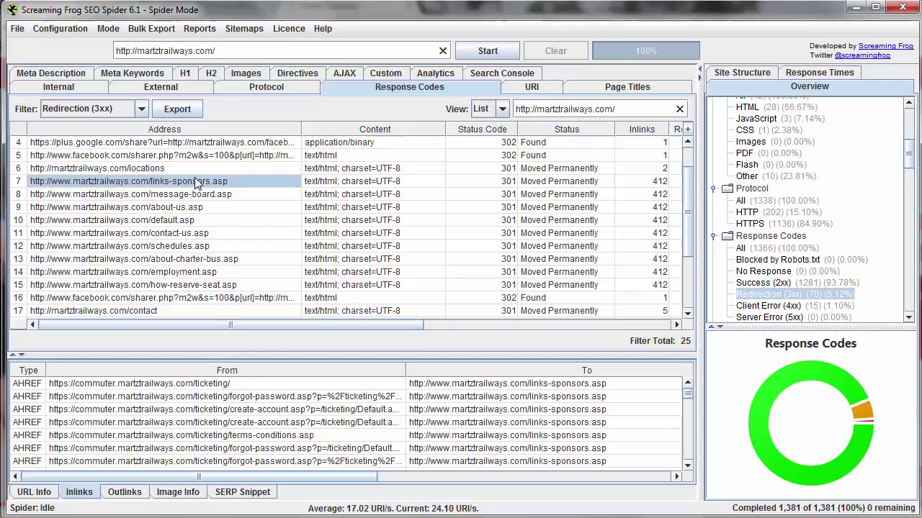
pyautogui.click(193, 387)
pyautogui.rightClick(210, 390)
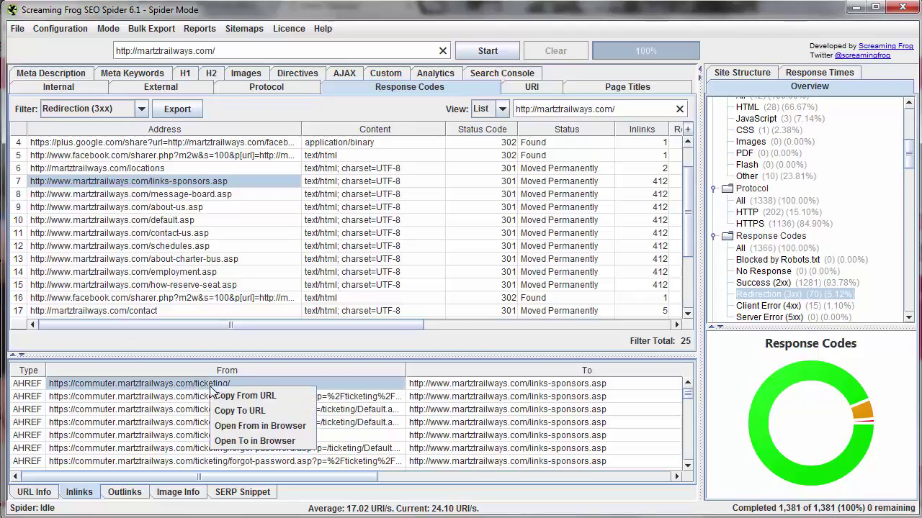
pyautogui.click(254, 398)
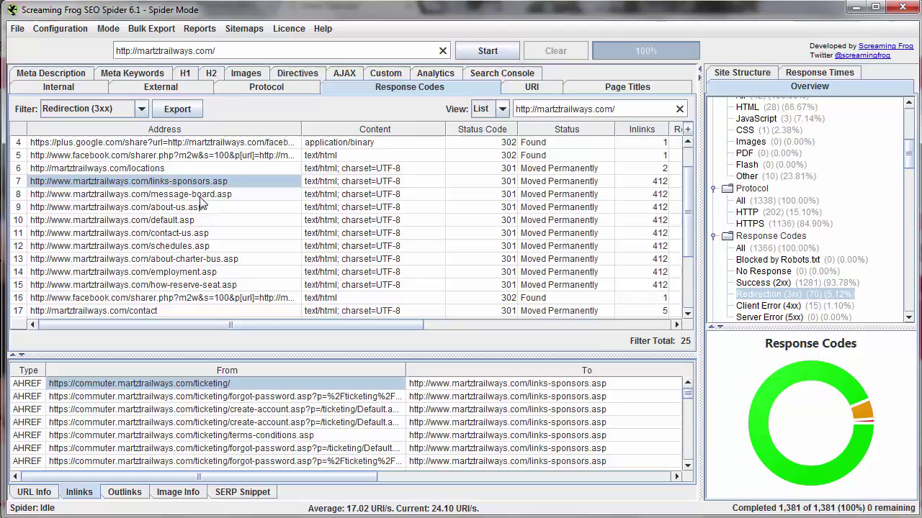
# Filter to Client Error (4xx) and trace the inlink to the missing default.asp.
pyautogui.click(93, 110)
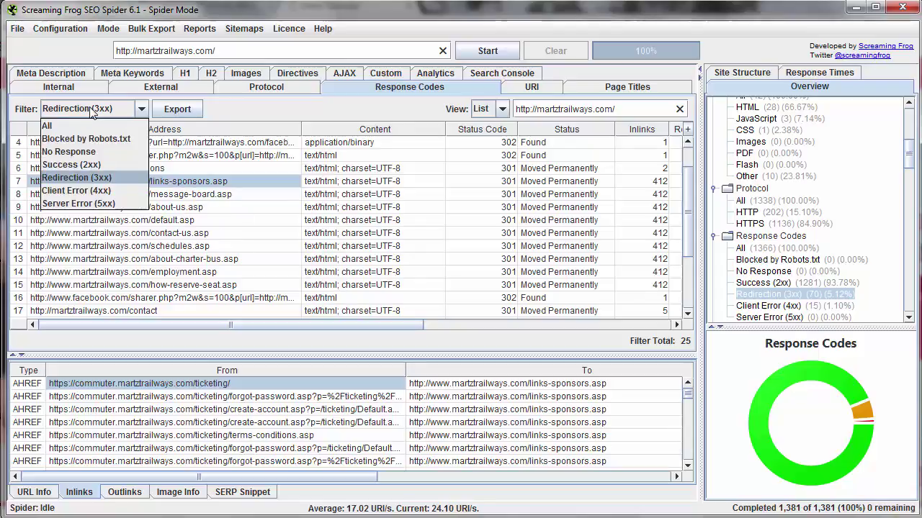
pyautogui.click(83, 190)
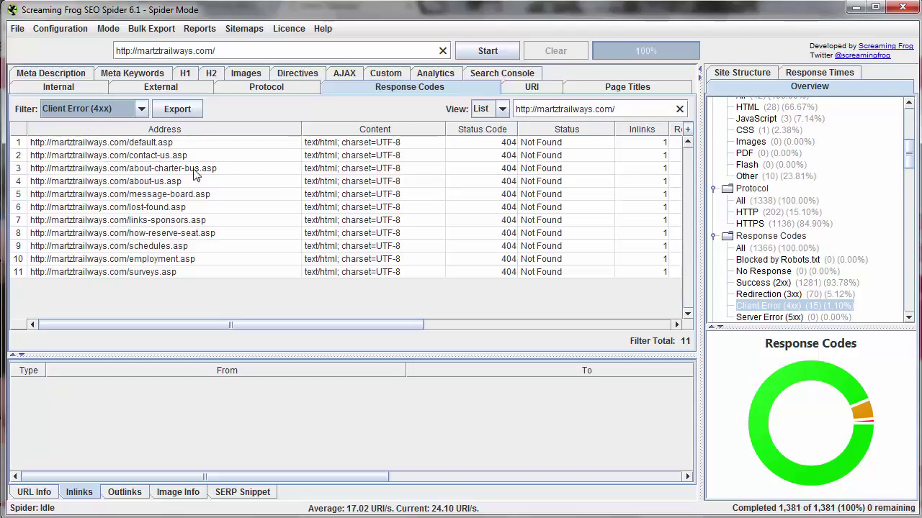
pyautogui.click(162, 143)
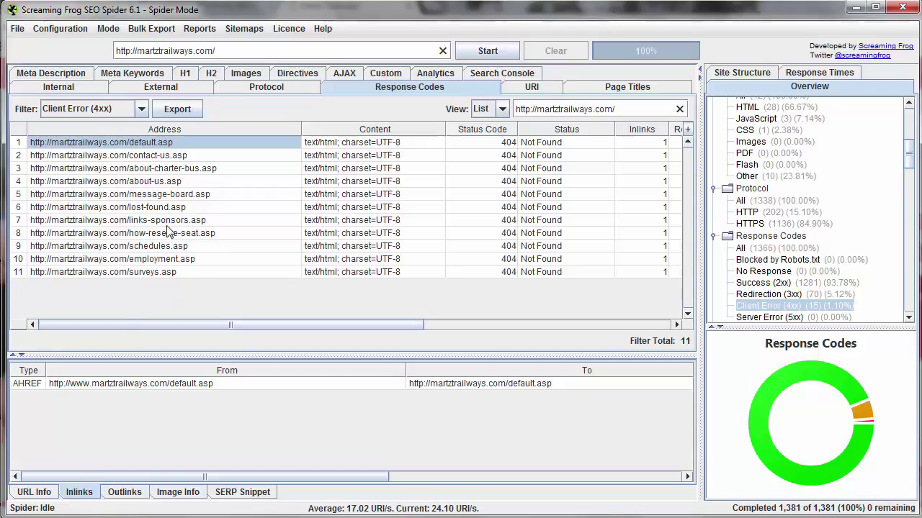
# Check the inlinks pointing to the missing contact-us.asp and about-us.asp pages.
pyautogui.click(190, 156)
pyautogui.click(184, 182)
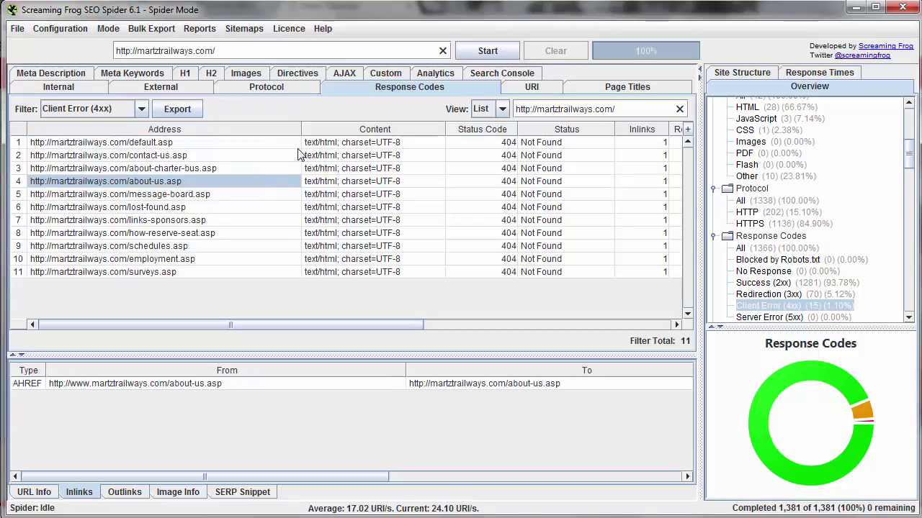
pyautogui.click(127, 109)
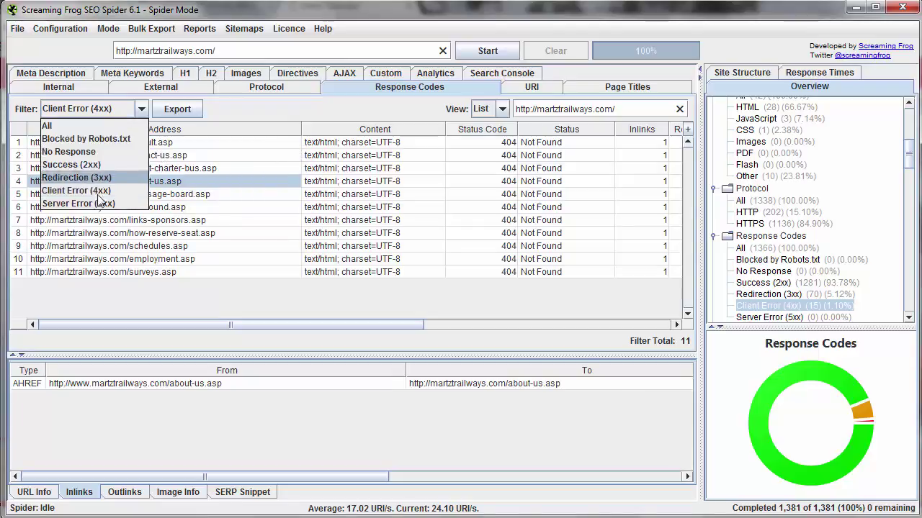
# Switch the filter to Blocked by Robots.txt, then back to All response codes.
pyautogui.click(95, 139)
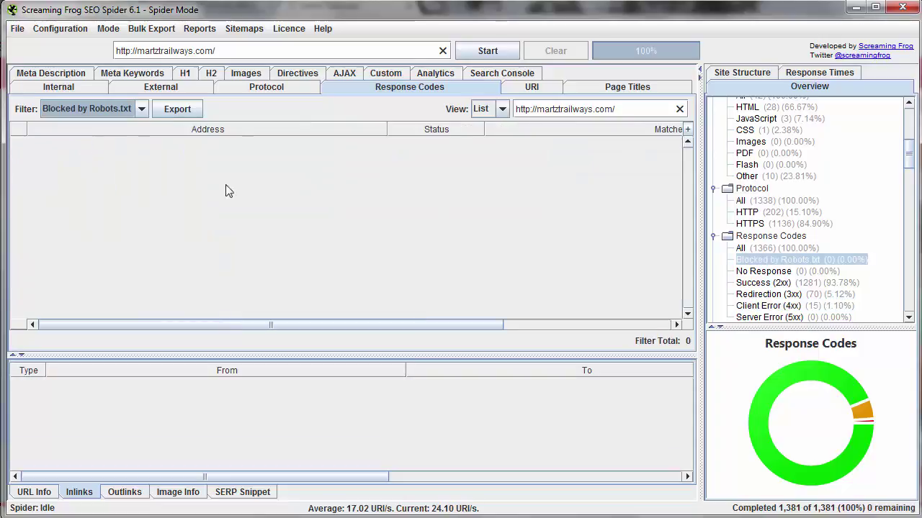
pyautogui.click(92, 111)
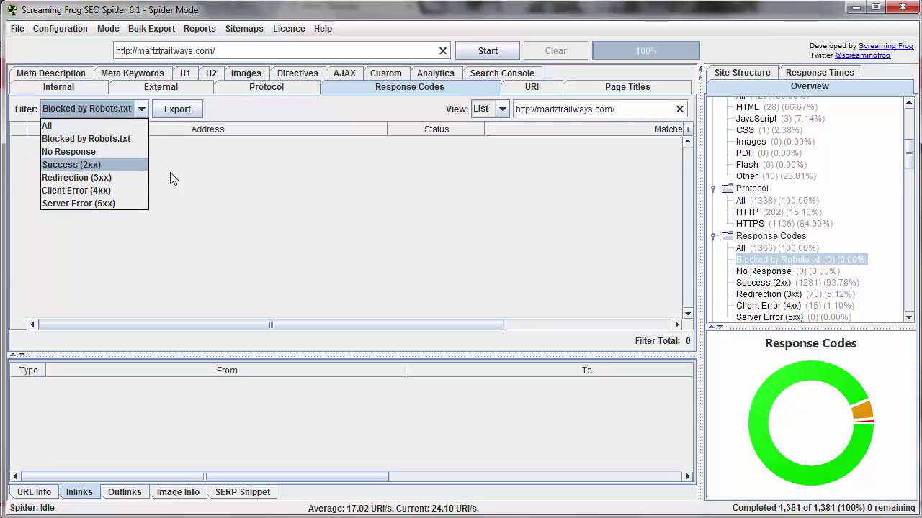
pyautogui.click(61, 126)
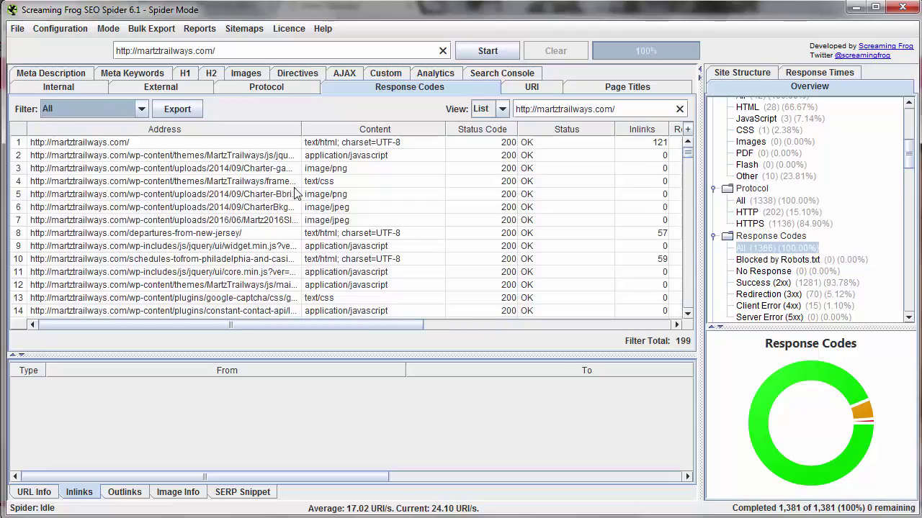